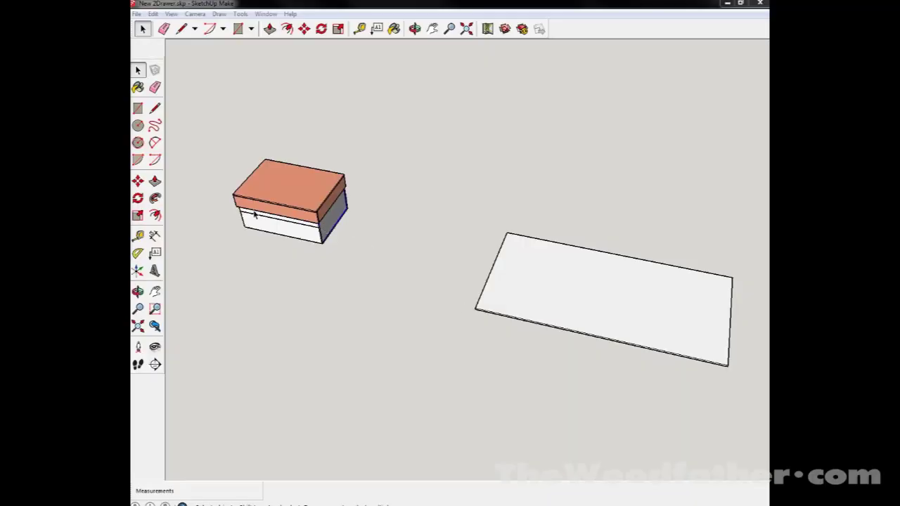
Copy the entire box assembly about 1431 mm over, between the original and the flat sheet
click(255, 214)
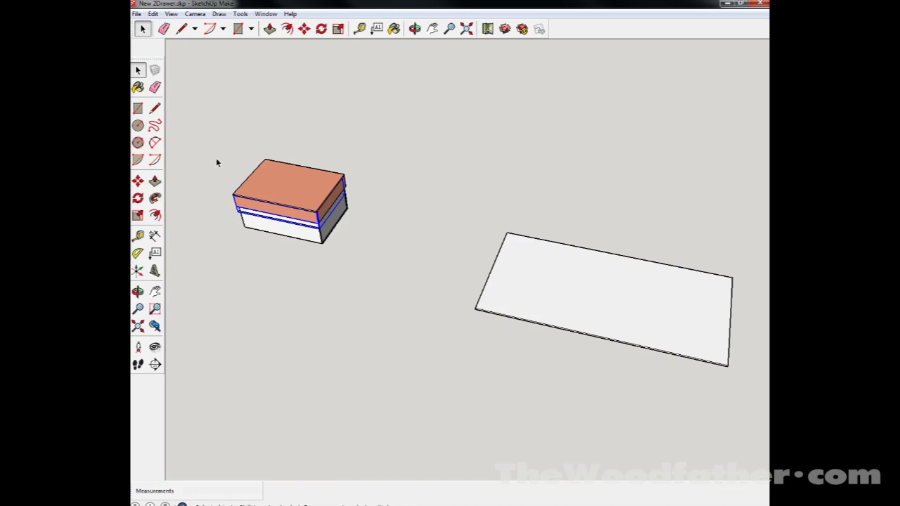
drag(215, 144, 408, 283)
click(138, 181)
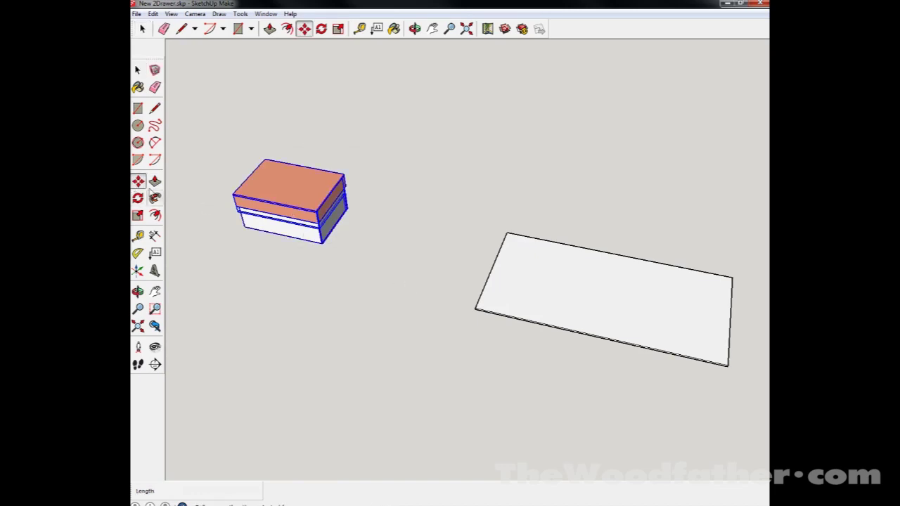
click(304, 238)
key(ctrl)
click(427, 262)
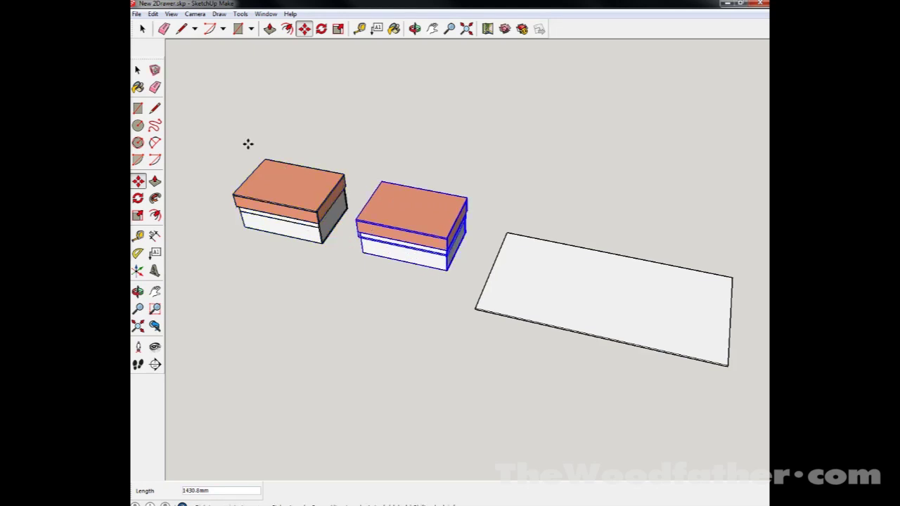
Move the orange top component of the copied box off the box and over the flat white sheet
click(138, 71)
double_click(413, 236)
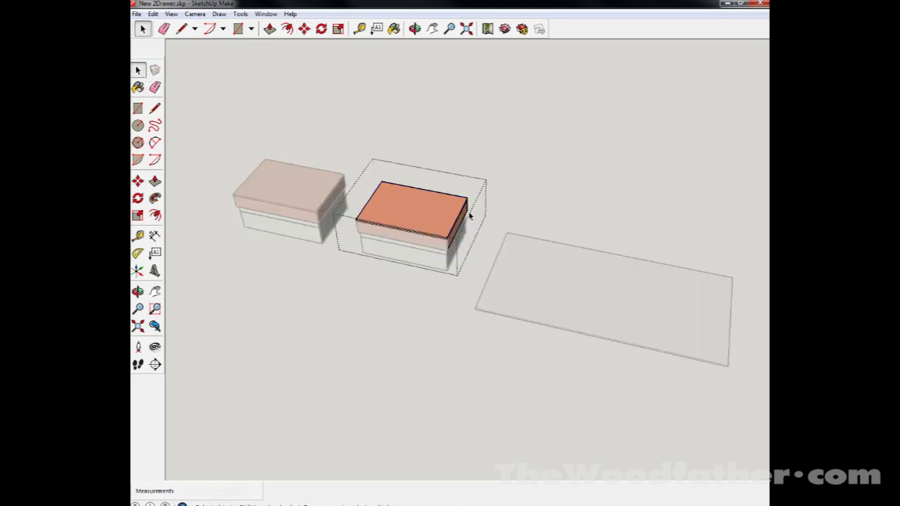
click(520, 195)
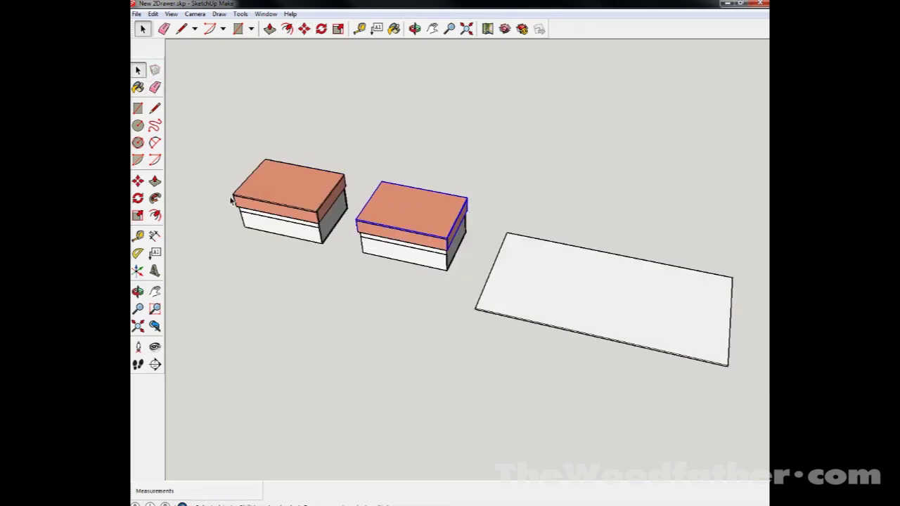
click(137, 182)
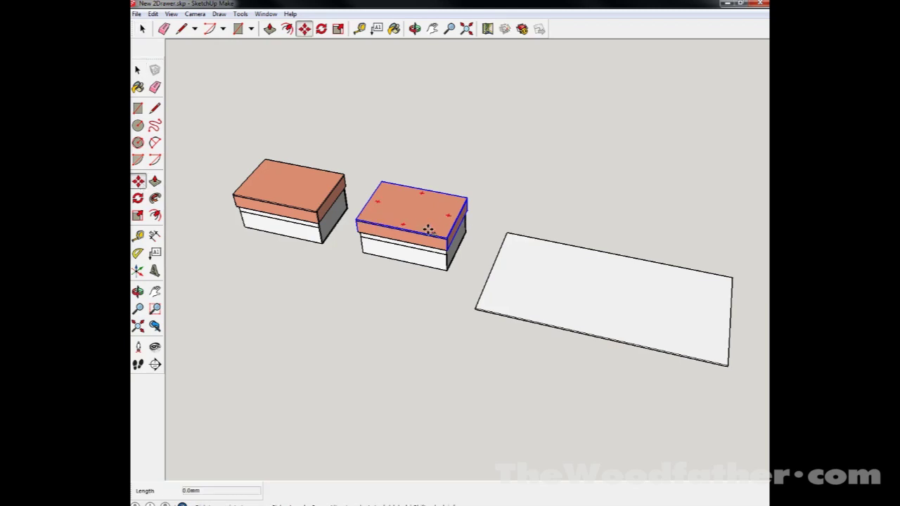
click(428, 230)
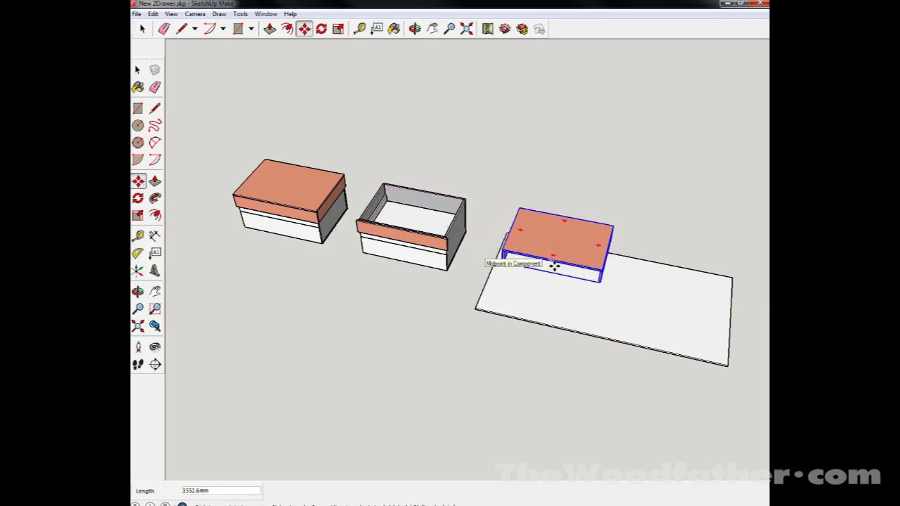
click(555, 266)
click(555, 266)
scroll(492, 260, up, 3)
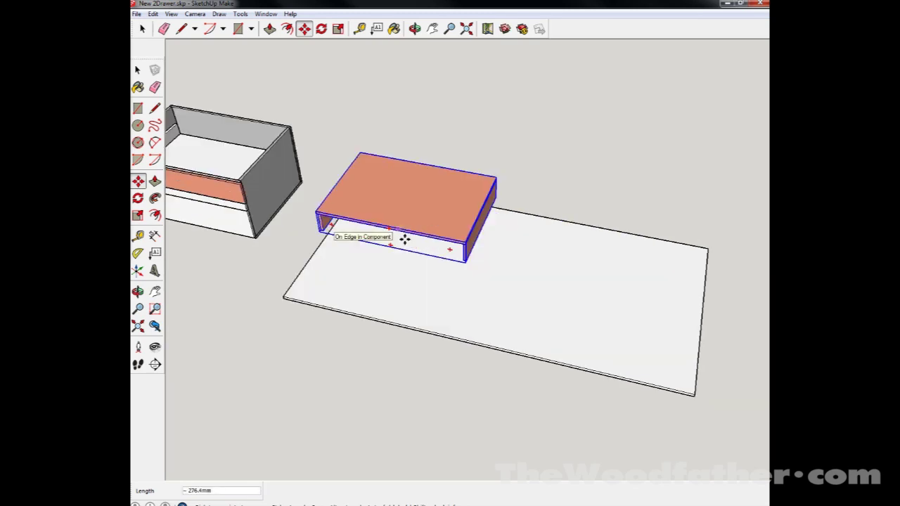
click(411, 241)
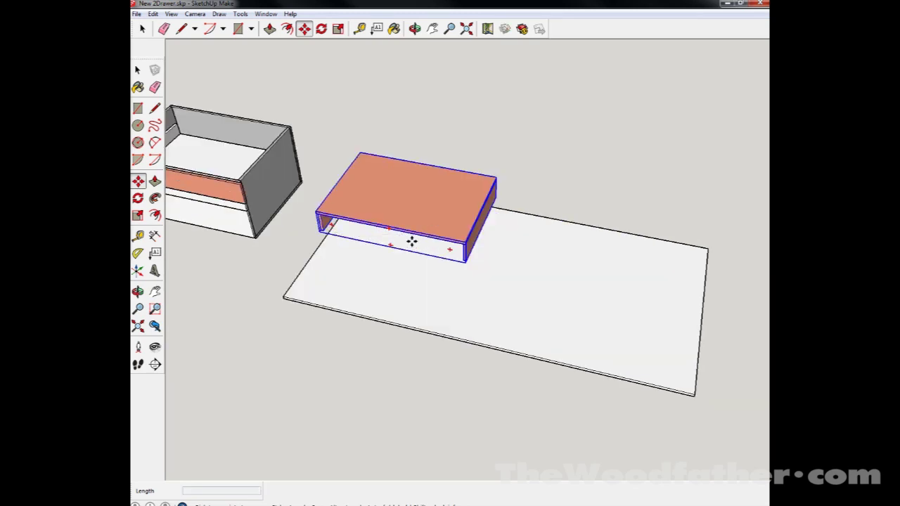
click(411, 241)
click(409, 274)
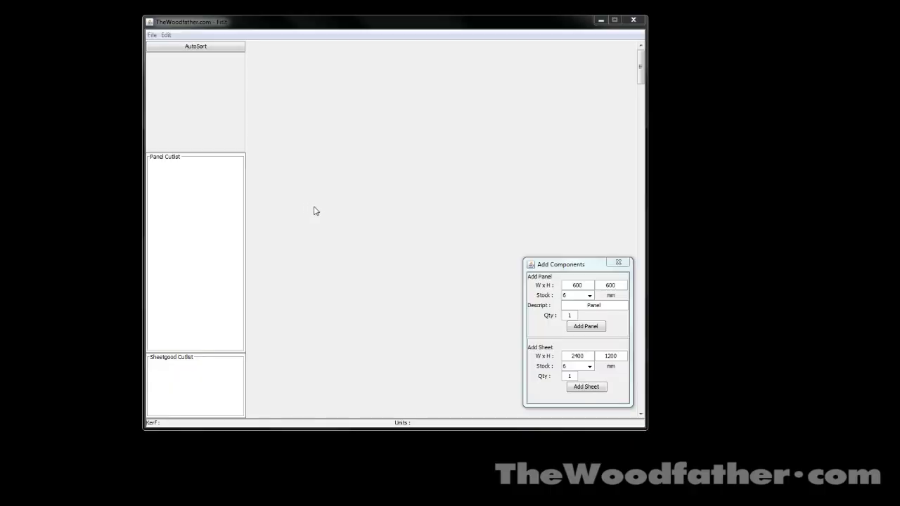
Switch to FitIt and open the saved layout low cabinet.txt from the QuickCutlist folder
mouse_move(573, 272)
mouse_down()
mouse_move(568, 227)
mouse_move(573, 272)
mouse_up()
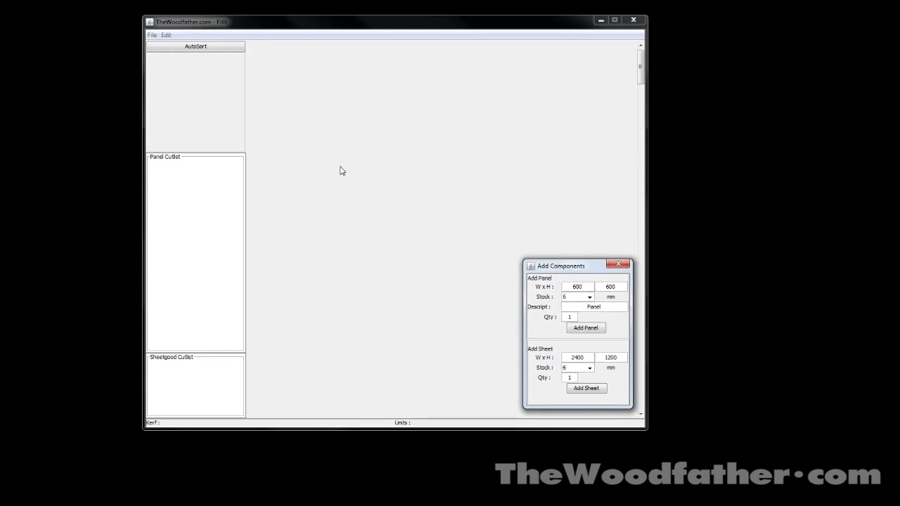
click(152, 35)
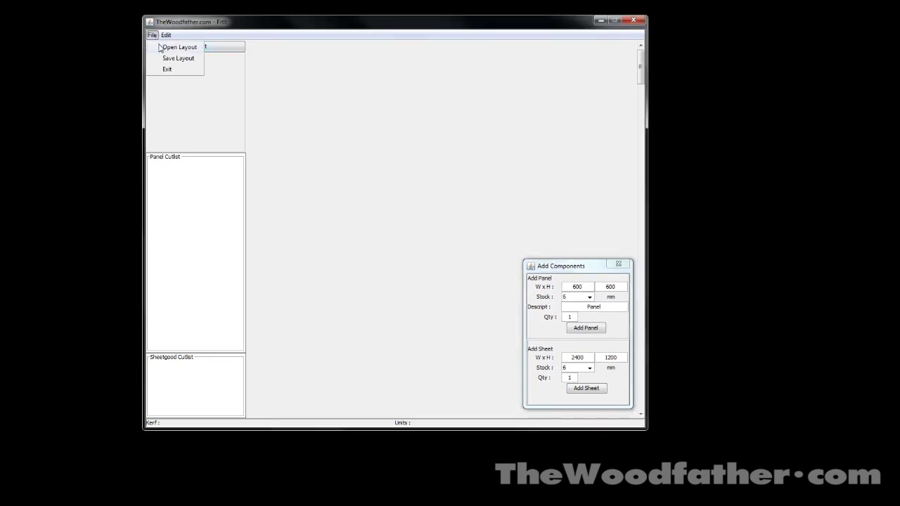
click(176, 47)
click(369, 249)
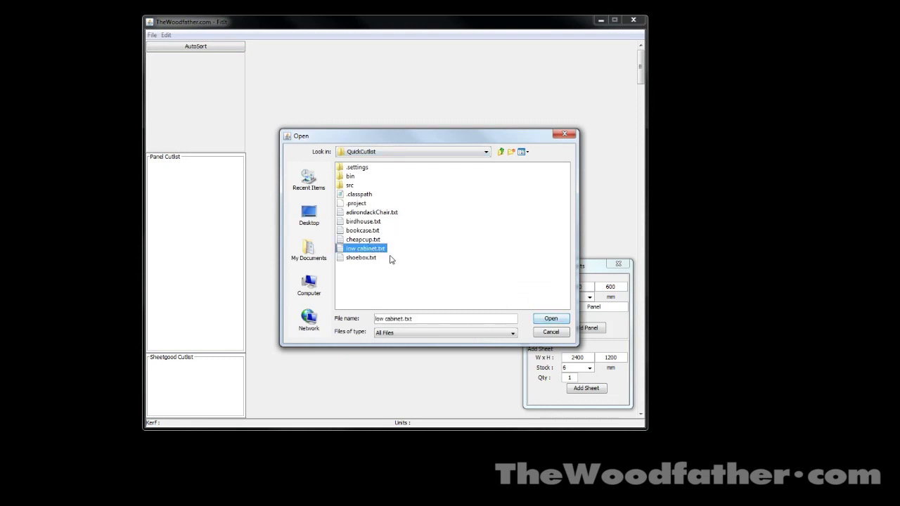
click(549, 318)
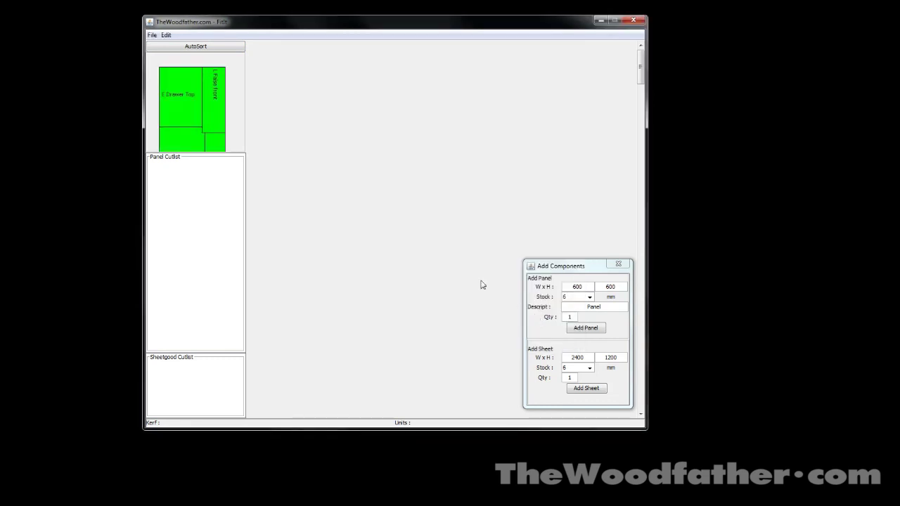
Add one 2400 x 1200 mm sheet of 6 mm stock and place the Bottom and A Side panels on it manually
click(573, 390)
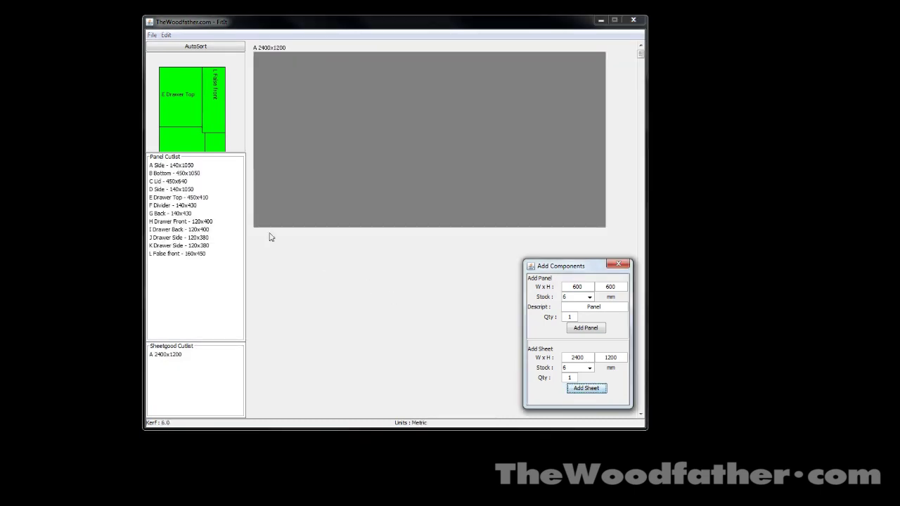
drag(196, 146, 331, 89)
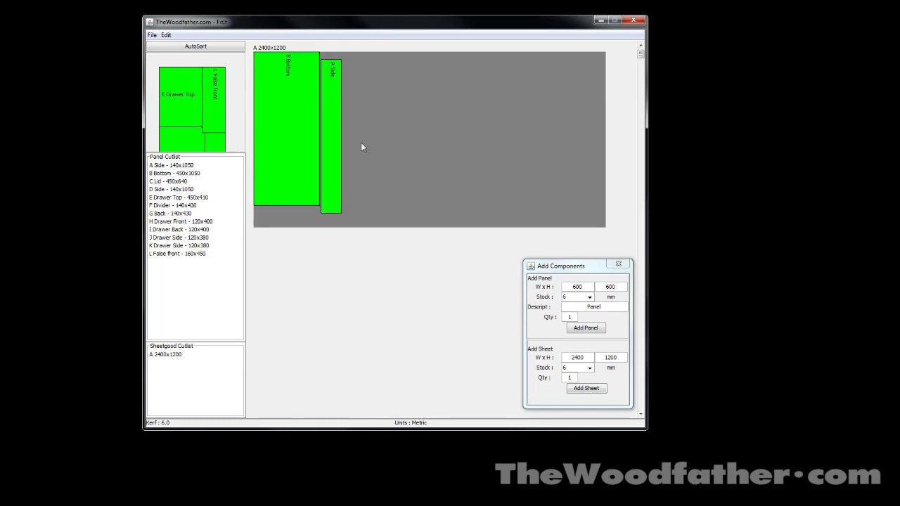
Run AutoSort several times to arrange all twelve panels on the 2400 x 1200 sheet in a compact layout
click(228, 48)
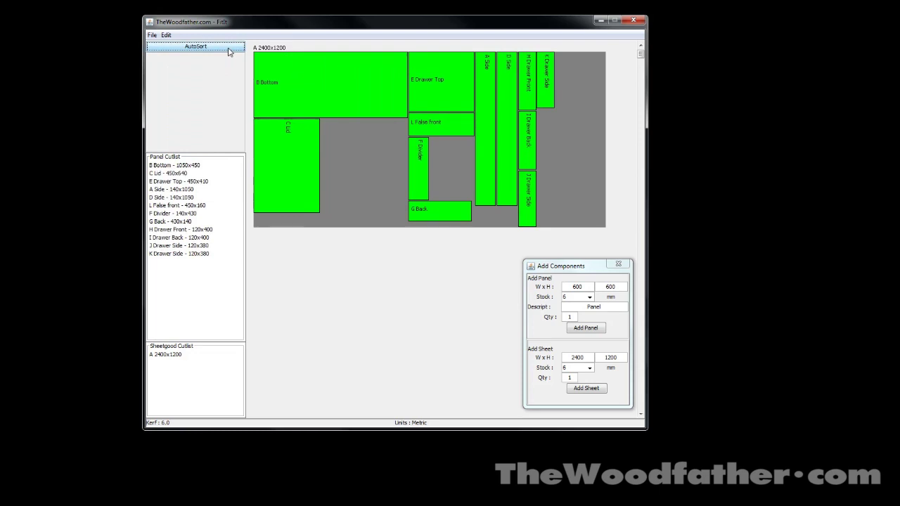
click(228, 47)
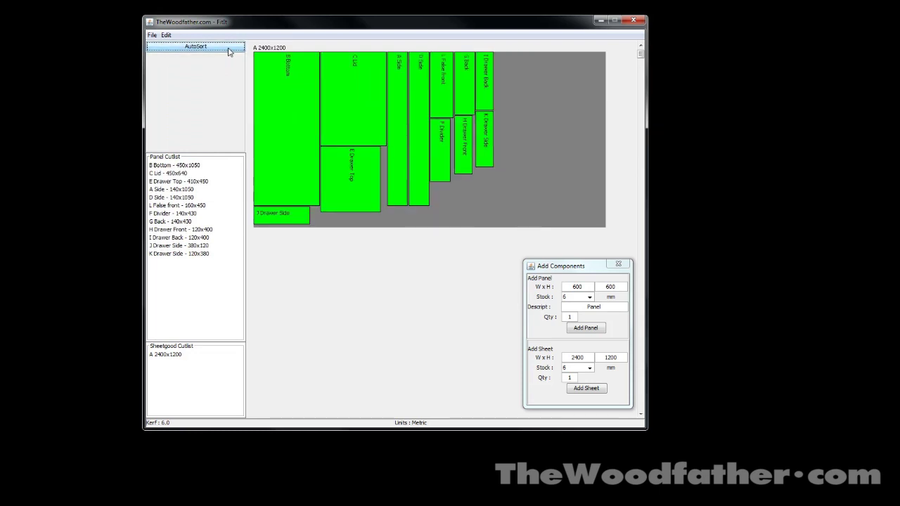
click(228, 49)
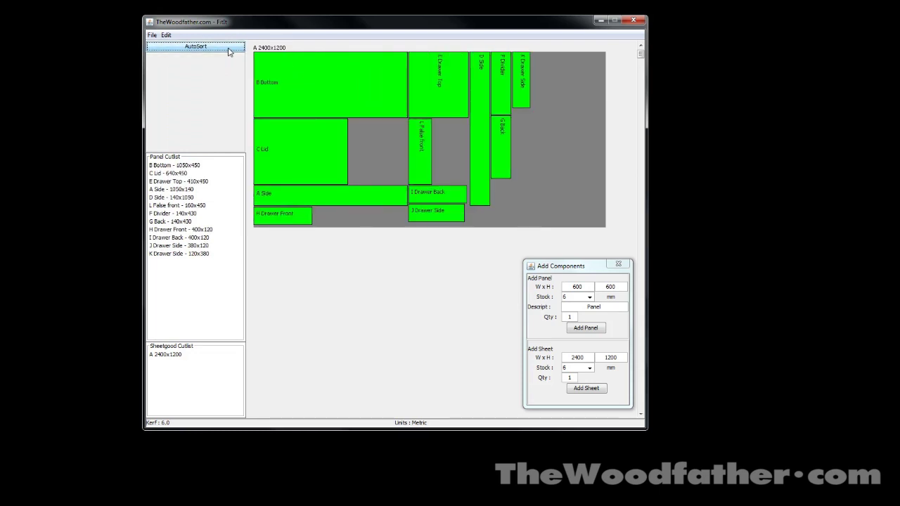
click(228, 50)
click(228, 51)
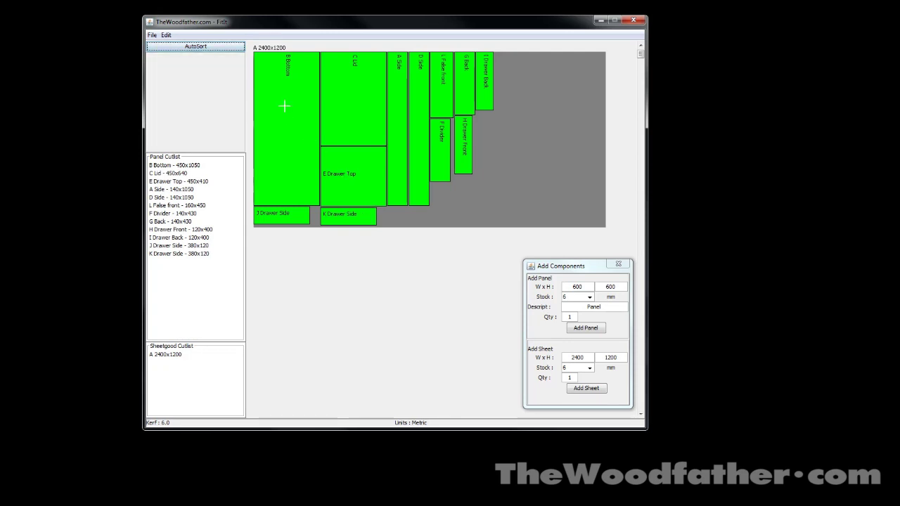
Rotate the I Drawer Back panel to horizontal and place it beside K Drawer Side, keeping H Drawer Front below G Back
drag(457, 159, 480, 154)
drag(494, 104, 469, 211)
right_click(474, 184)
drag(474, 176, 404, 219)
mouse_move(489, 151)
mouse_down()
mouse_move(482, 162)
mouse_move(474, 154)
mouse_up()
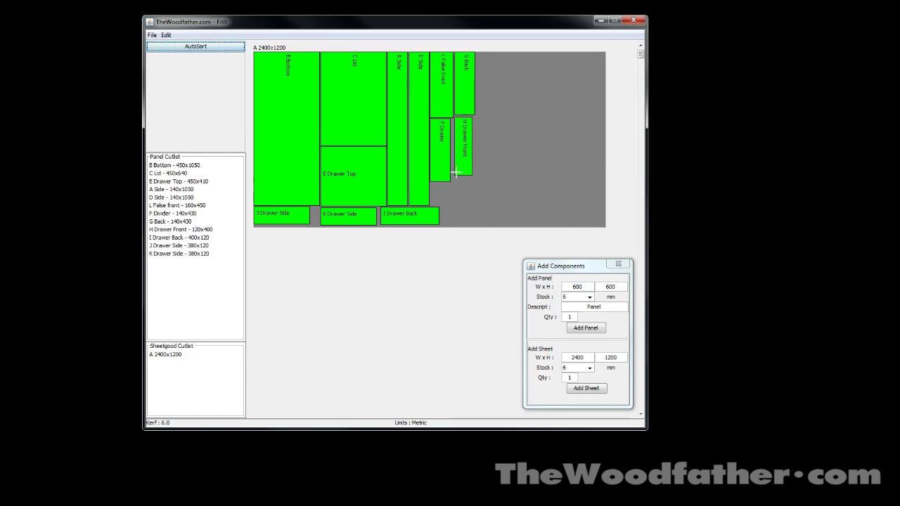
Set the kerf to 25 and rearrange the panels on the sheet with AutoSort
click(166, 34)
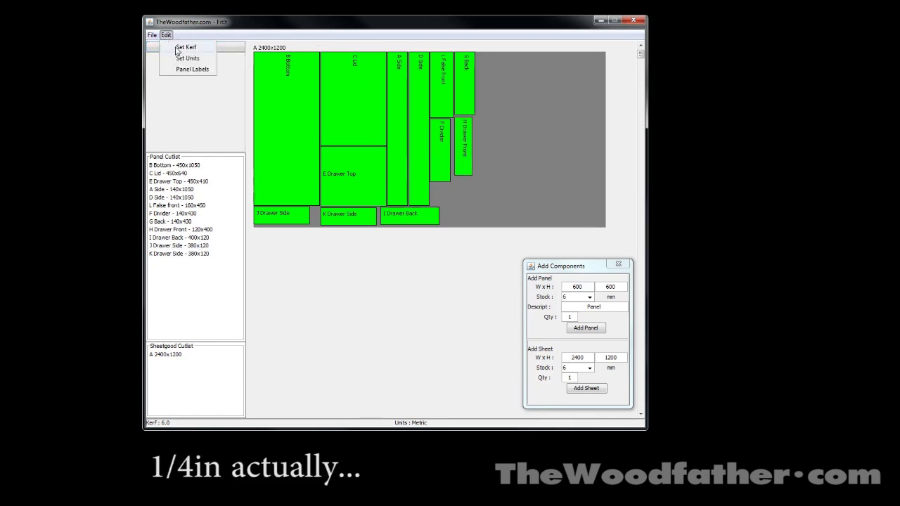
click(174, 47)
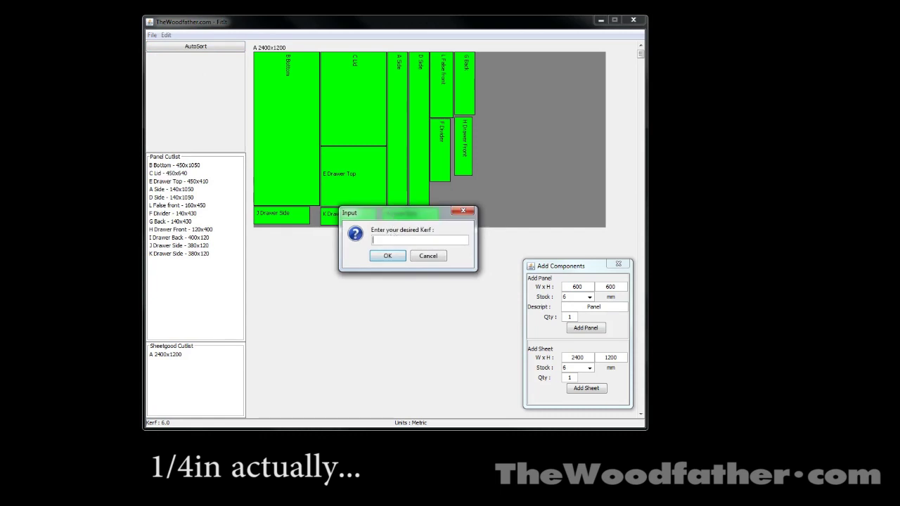
text(25)
click(398, 258)
click(222, 48)
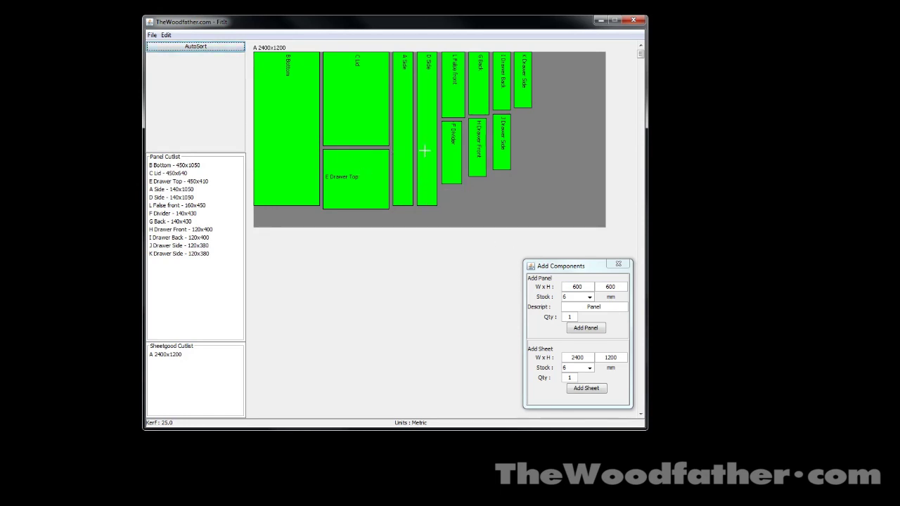
drag(507, 141, 545, 92)
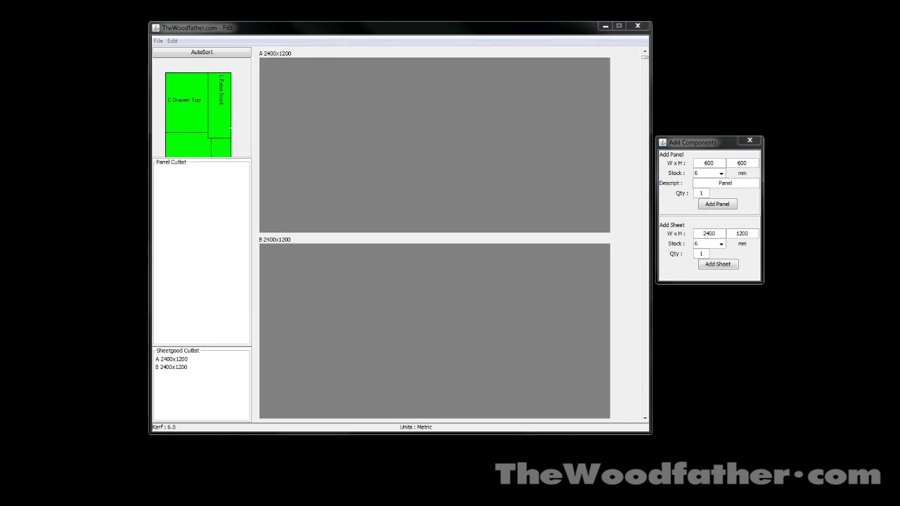
Run AutoSort repeatedly on the tripled panel set until every panel fits on the two 2400 x 1200 sheets
click(230, 55)
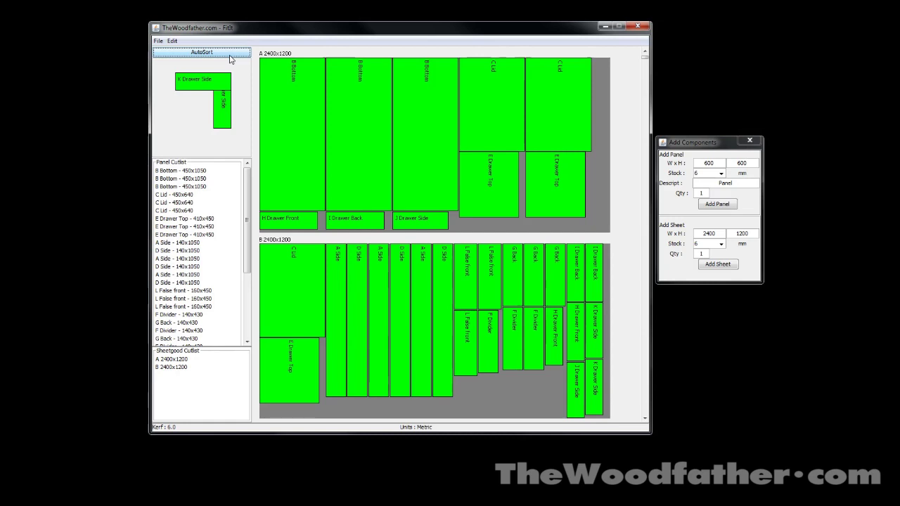
click(230, 55)
click(229, 55)
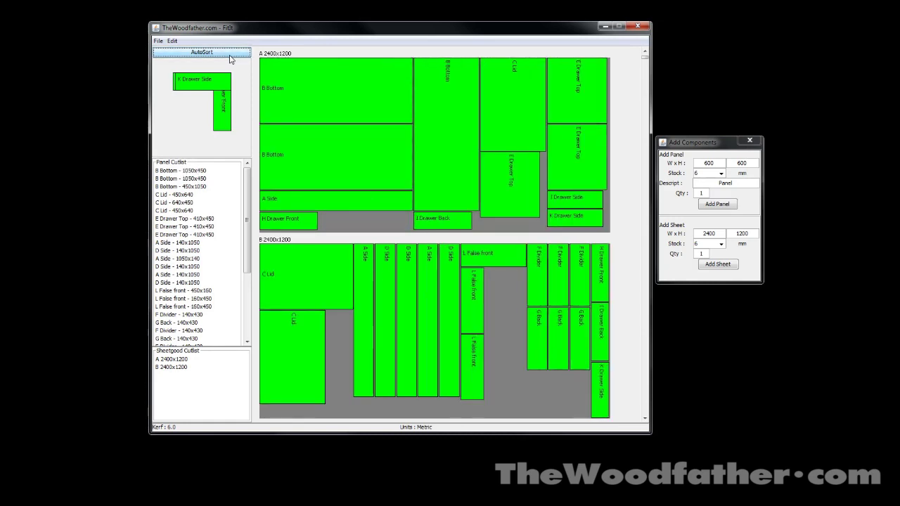
click(230, 55)
click(229, 55)
click(230, 54)
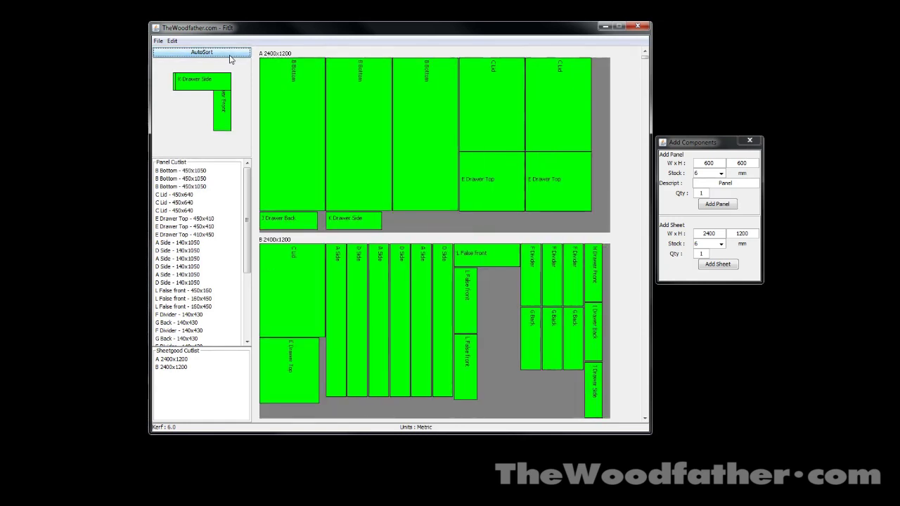
click(230, 55)
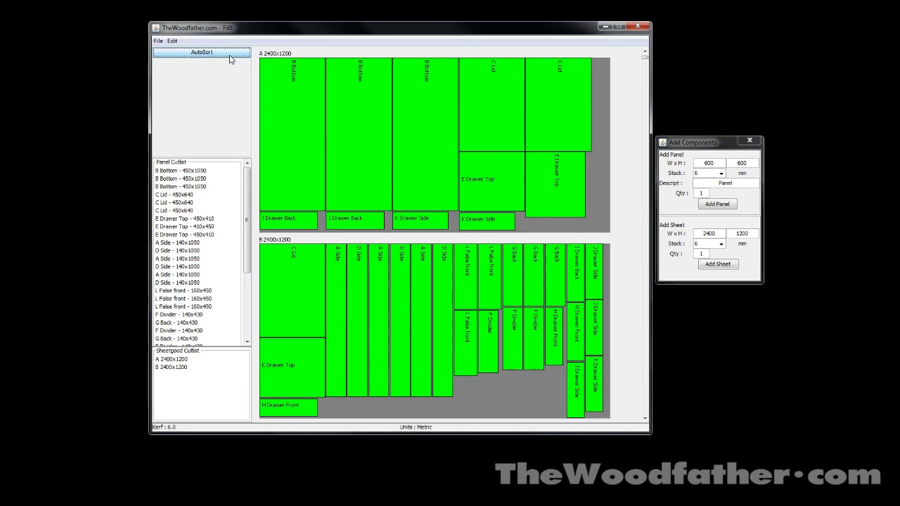